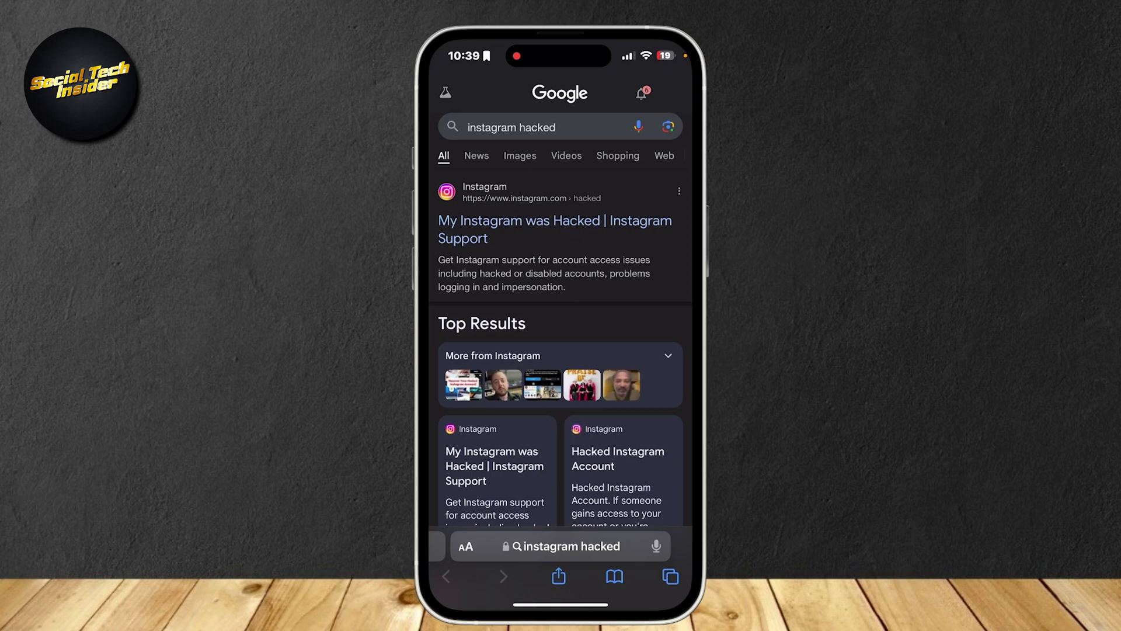
- From the hacked-account support page, report 'My account was hacked' and continue with Next
left_click(554, 219)
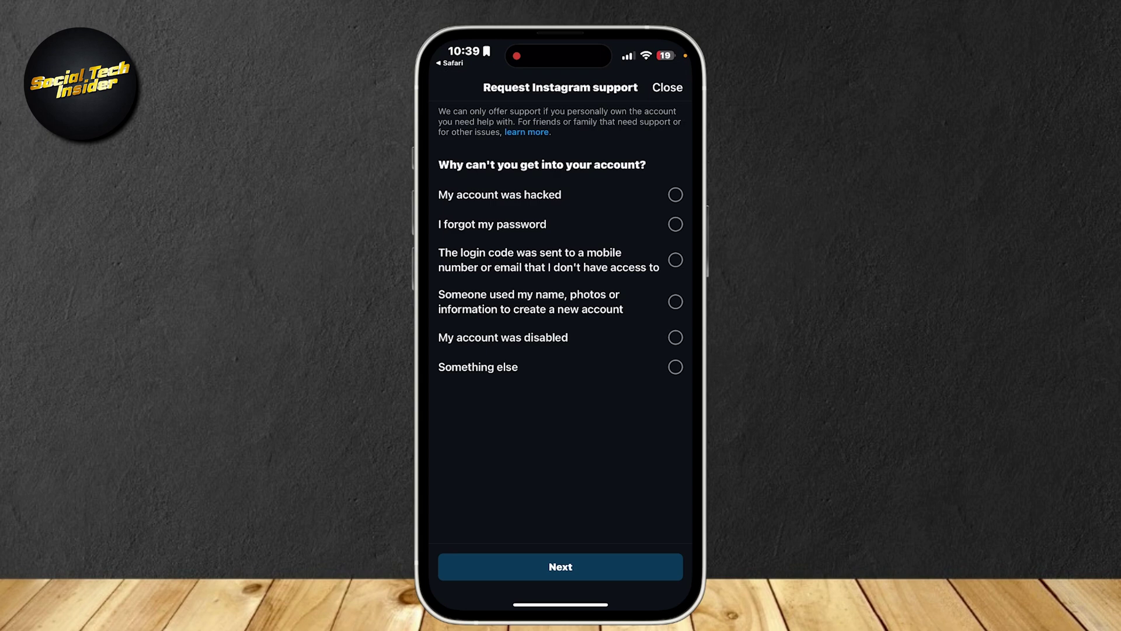
left_click(676, 195)
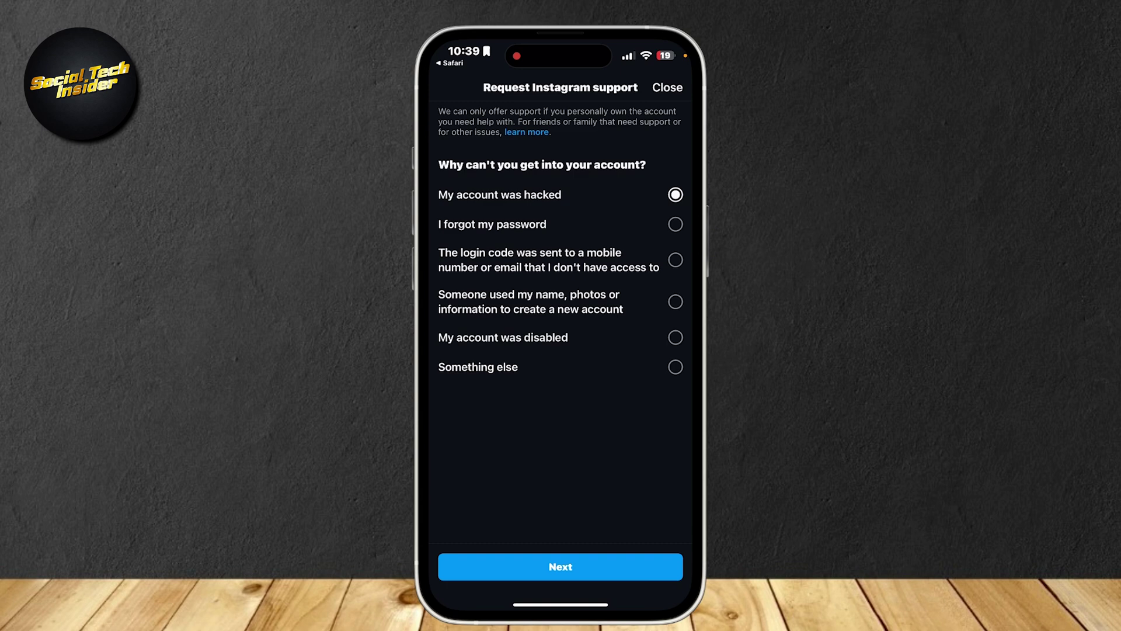
left_click(562, 567)
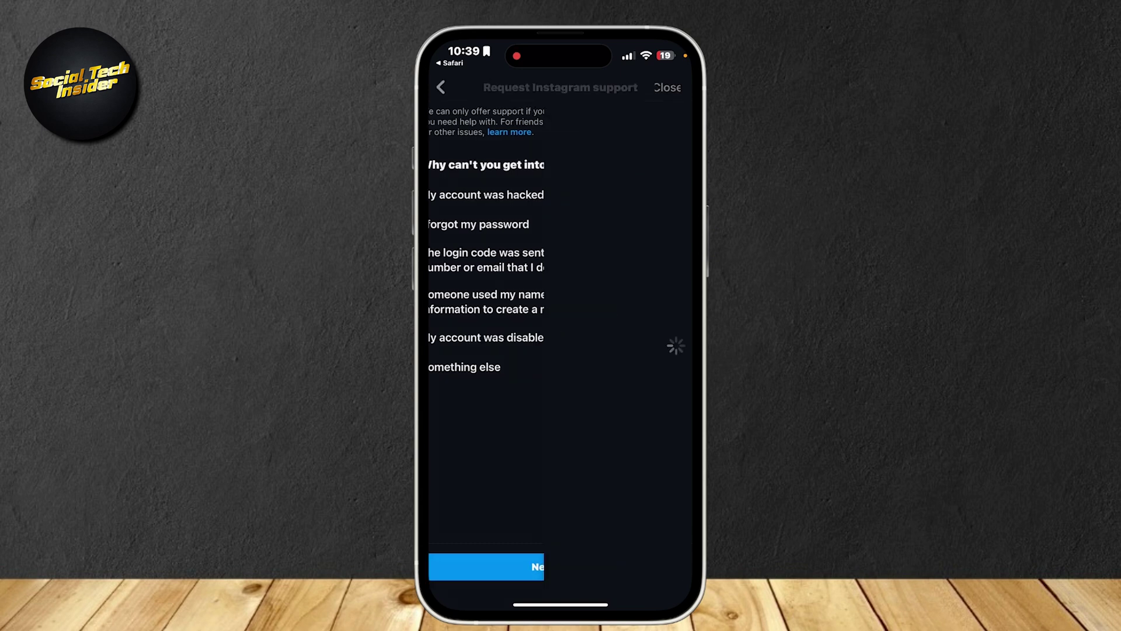